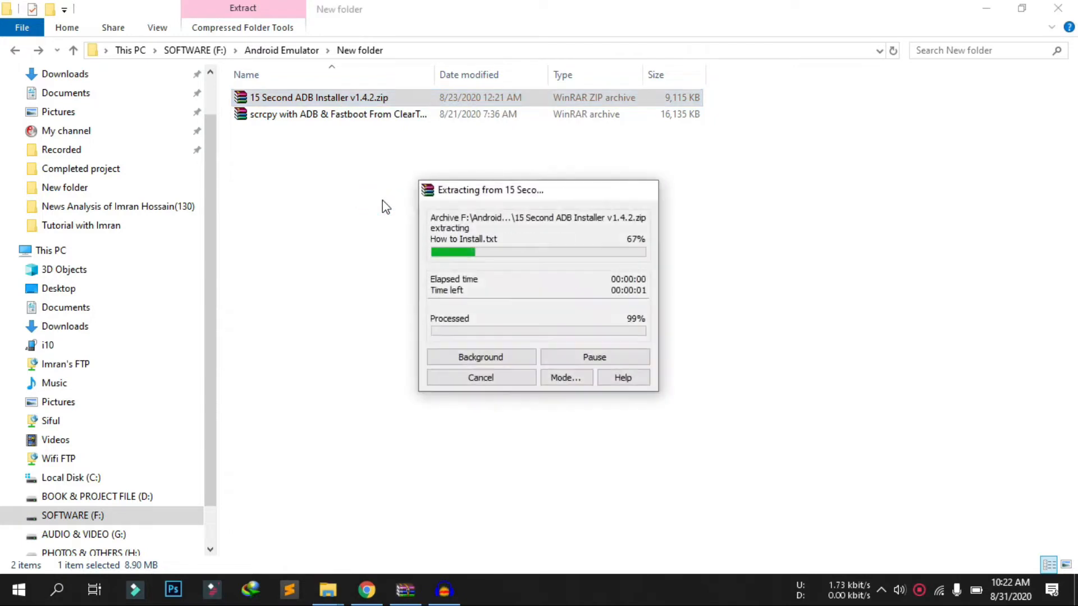
Run 15-Second-ADB-Installer-v1.4.2.exe and install ADB and Fastboot system-wide together with the device drivers.
left_click(370, 197)
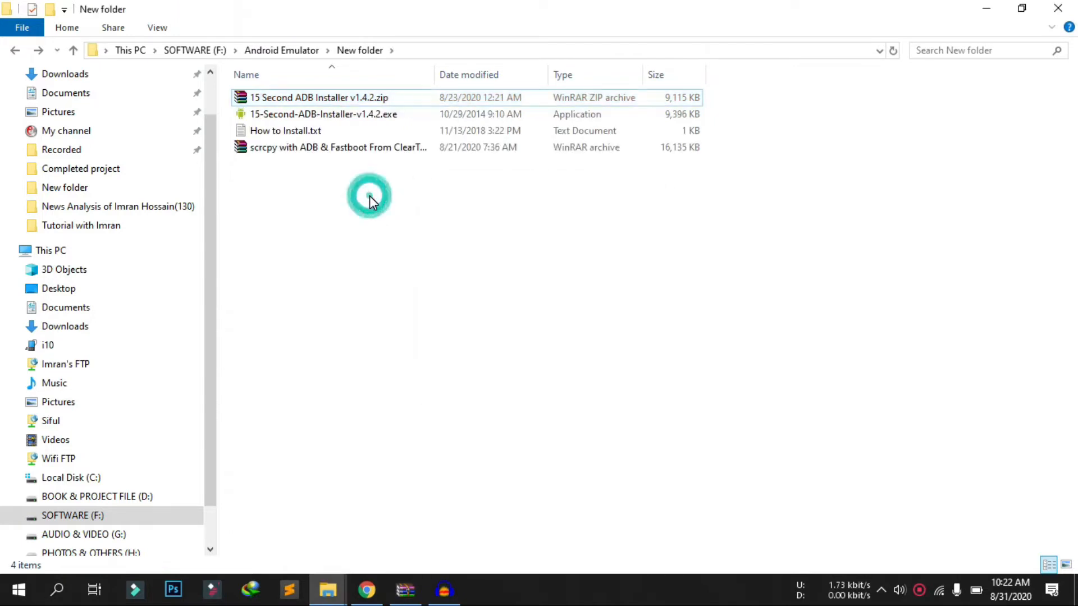
left_click(344, 118)
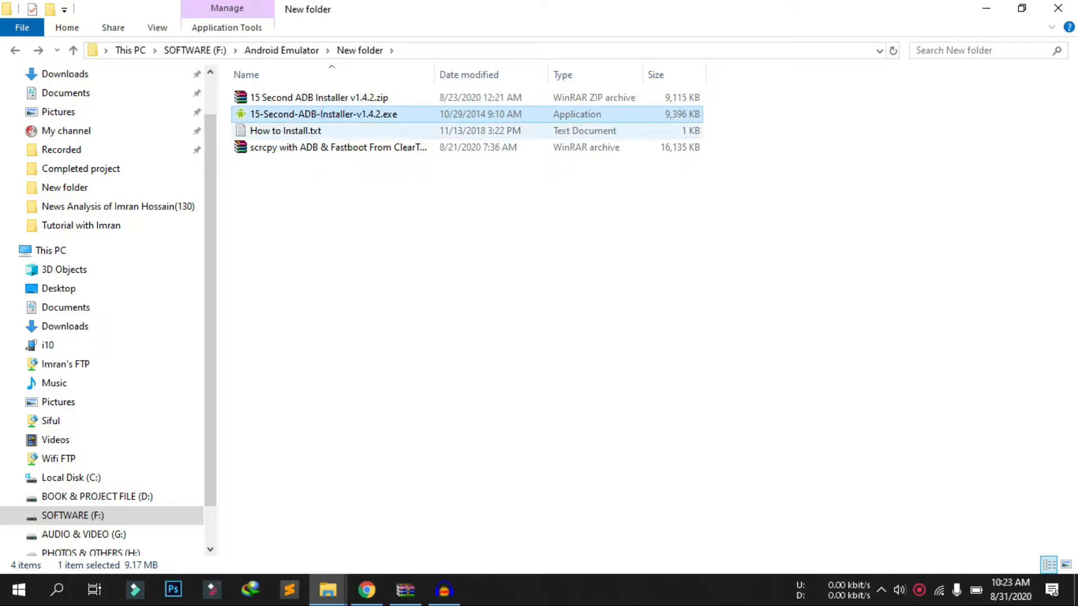
left_click(432, 393)
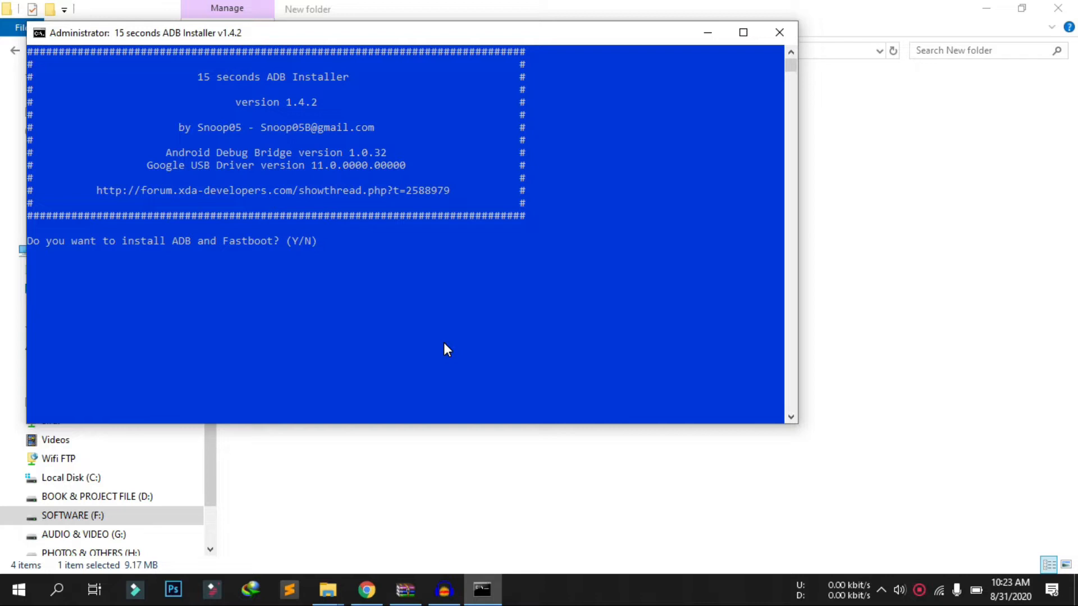
type("Y")
key("Return")
type("Y")
key("Return")
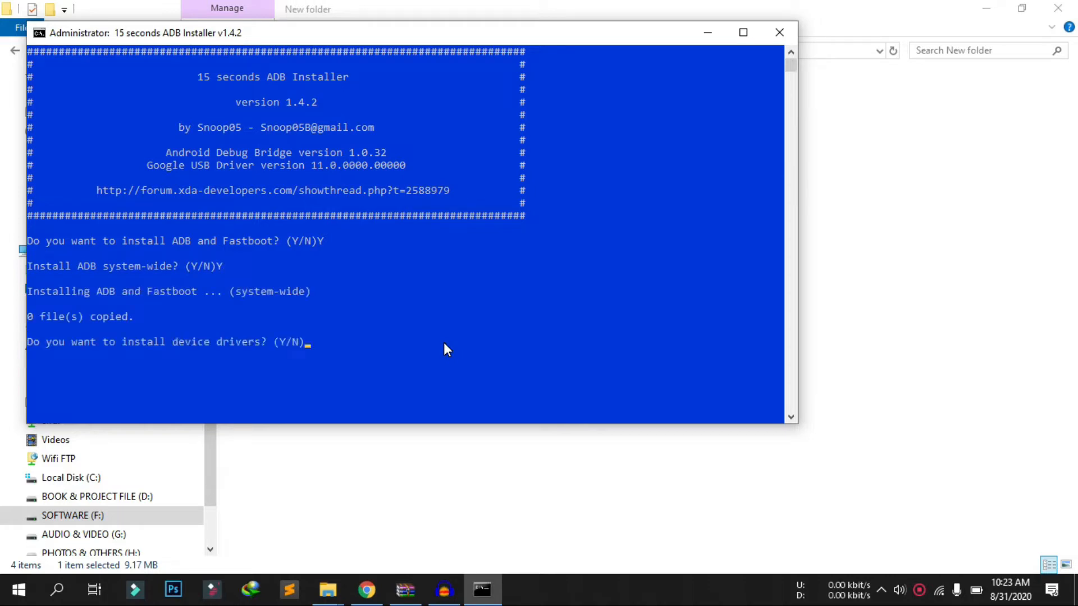
type("Y")
key("Return")
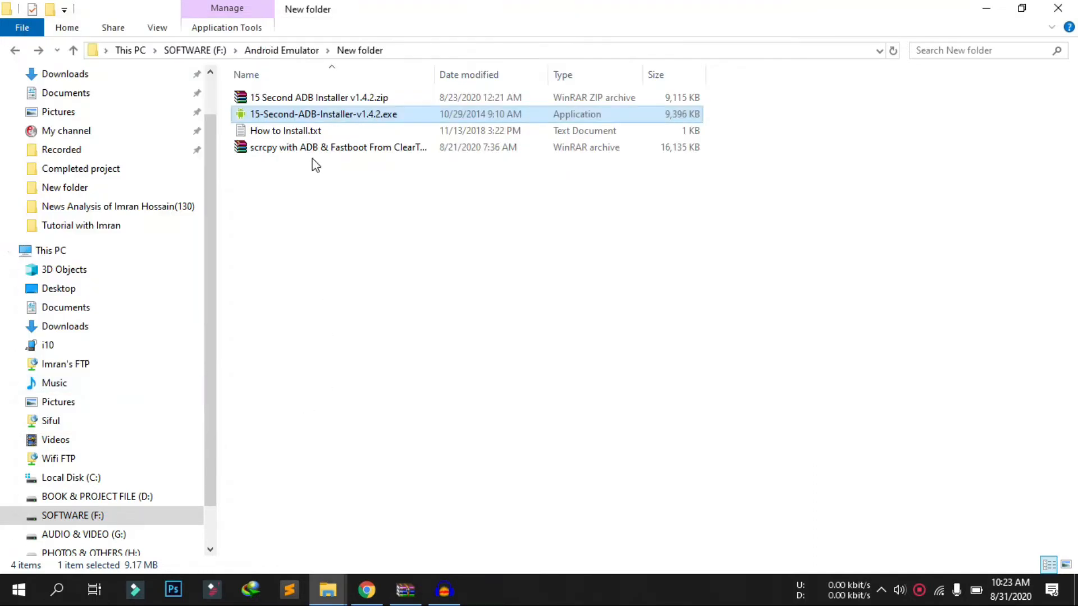
Extract the scrcpy with ADB & Fastboot archive into the current folder using 7-Zip.
left_click(366, 149)
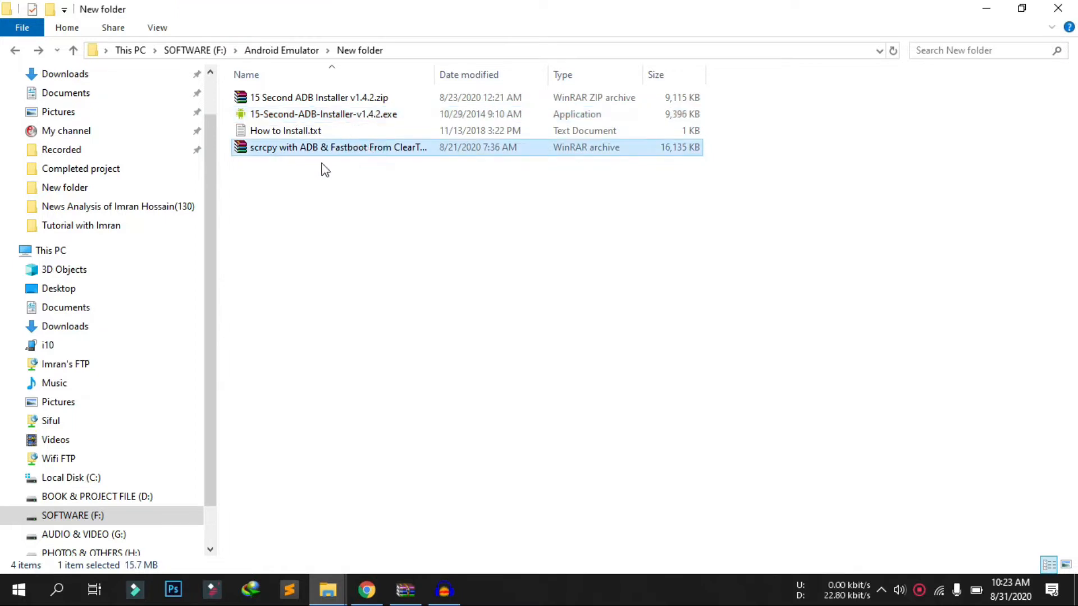
right_click(370, 155)
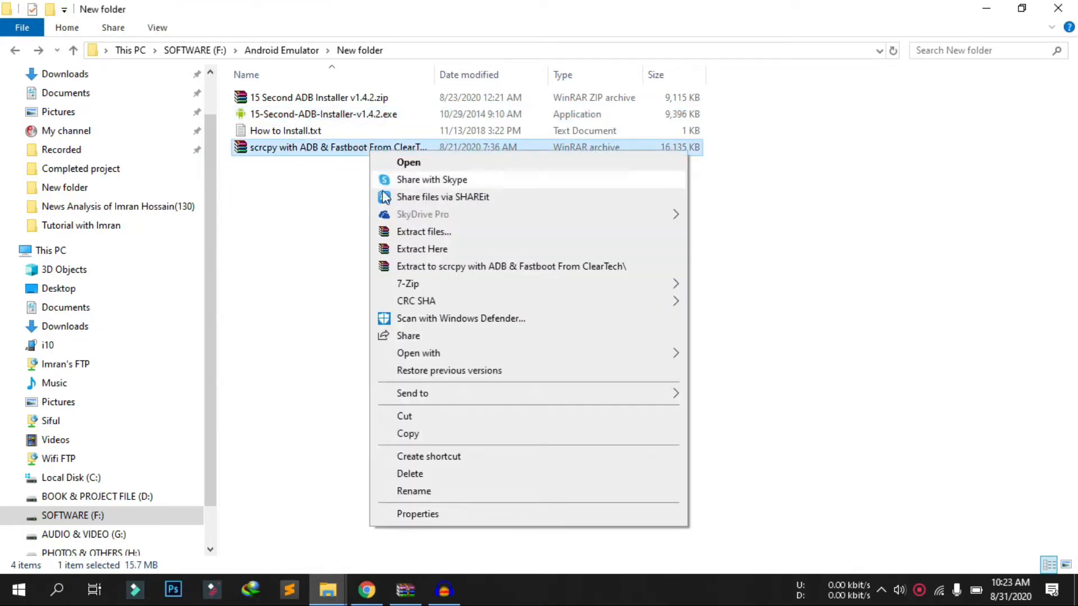
left_click(423, 285)
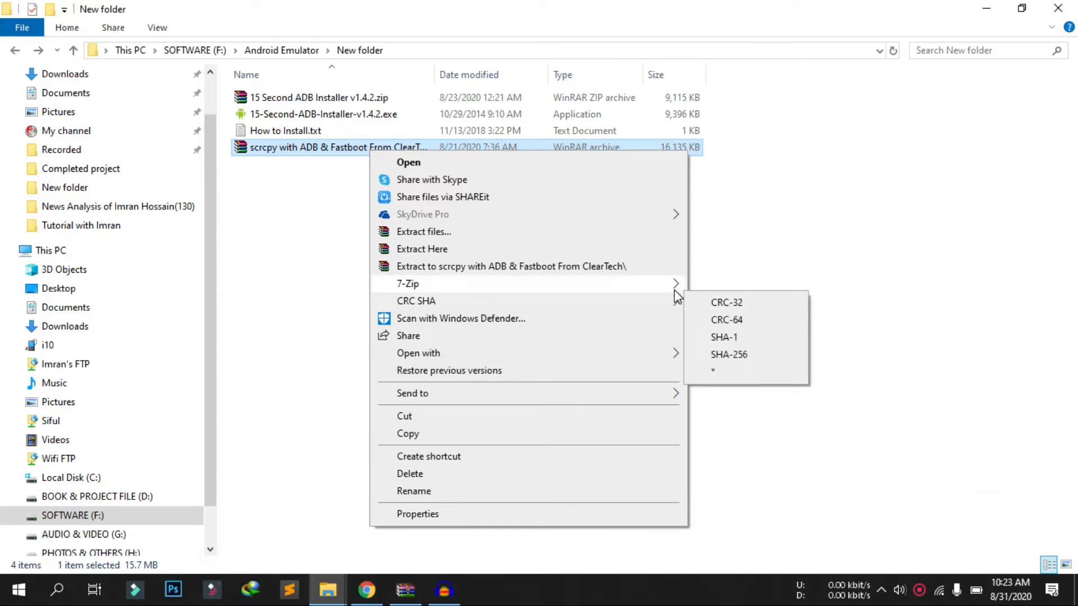
mouse_move(679, 294)
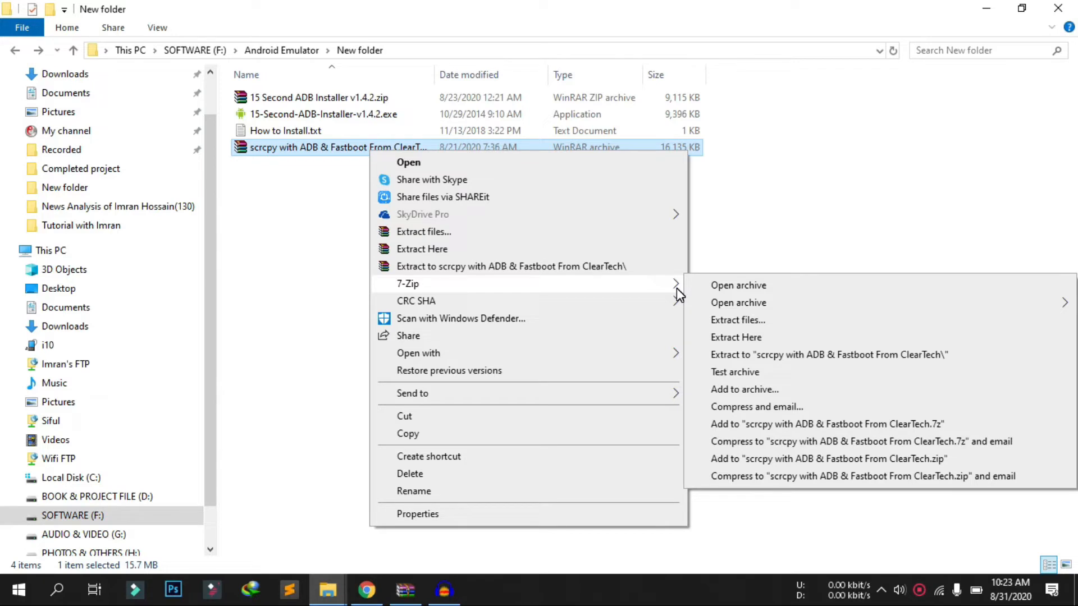
left_click(737, 337)
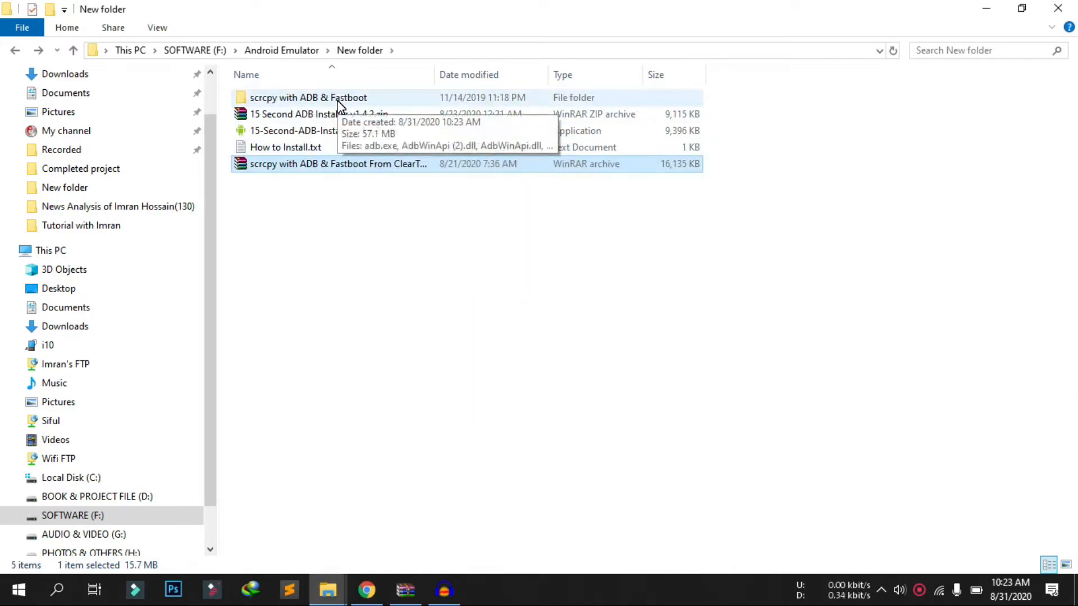
Open the extracted scrcpy with ADB & Fastboot folder, try to launch scrcpy.exe, and close its console window.
double_click(337, 100)
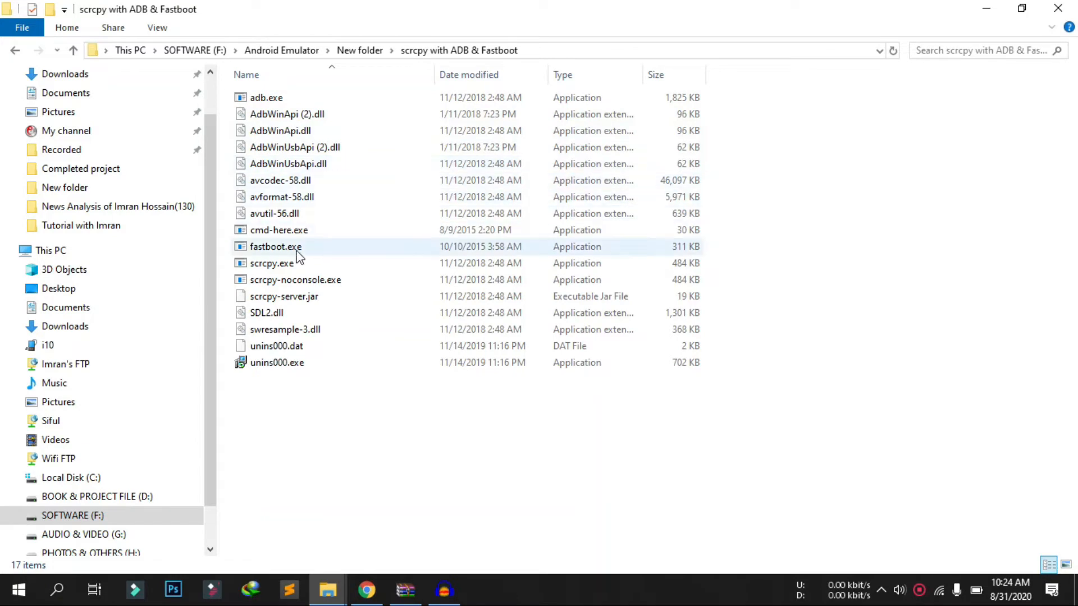
double_click(290, 269)
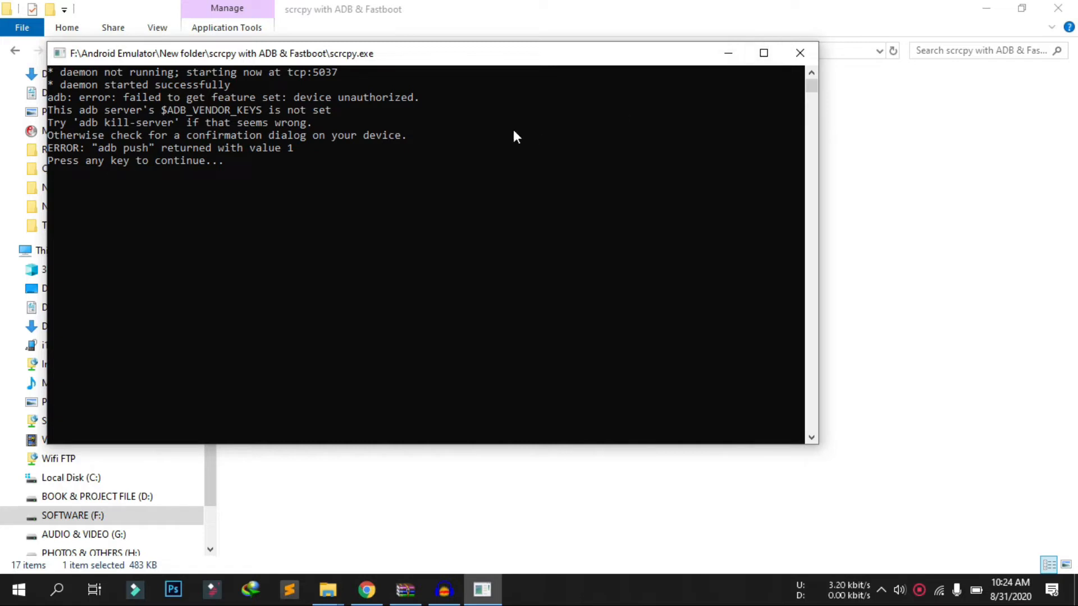
left_click(800, 54)
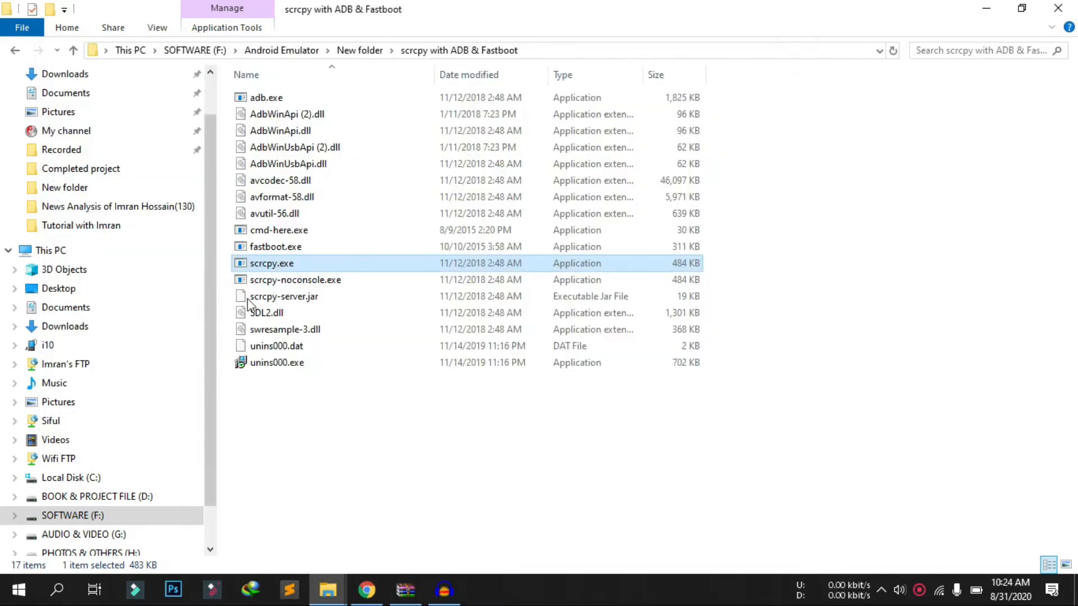
Launch scrcpy.exe again to mirror the phone and minimise its console window.
double_click(301, 265)
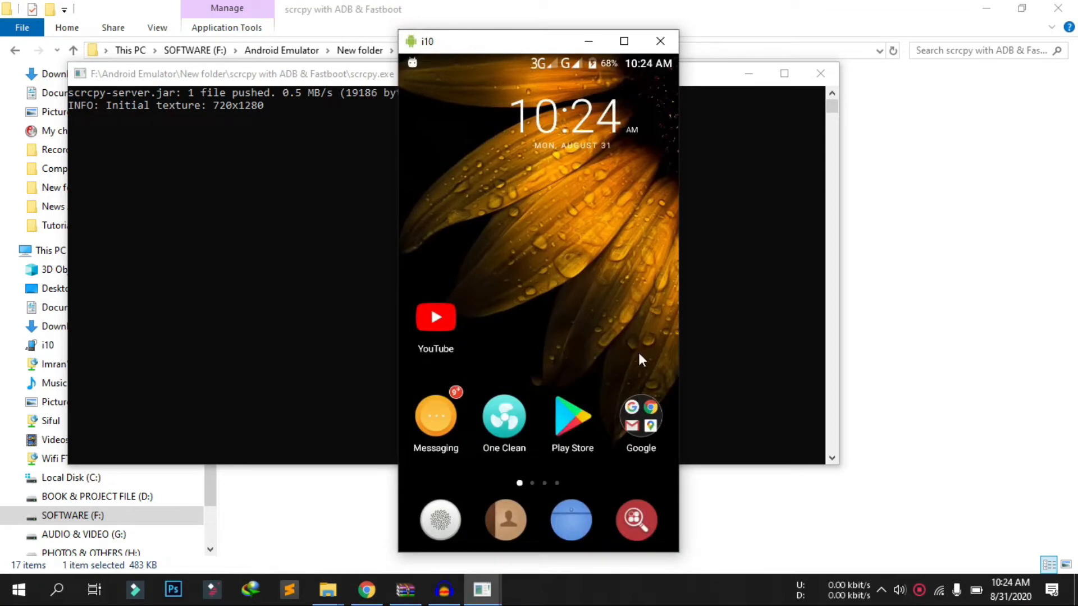
left_click(365, 334)
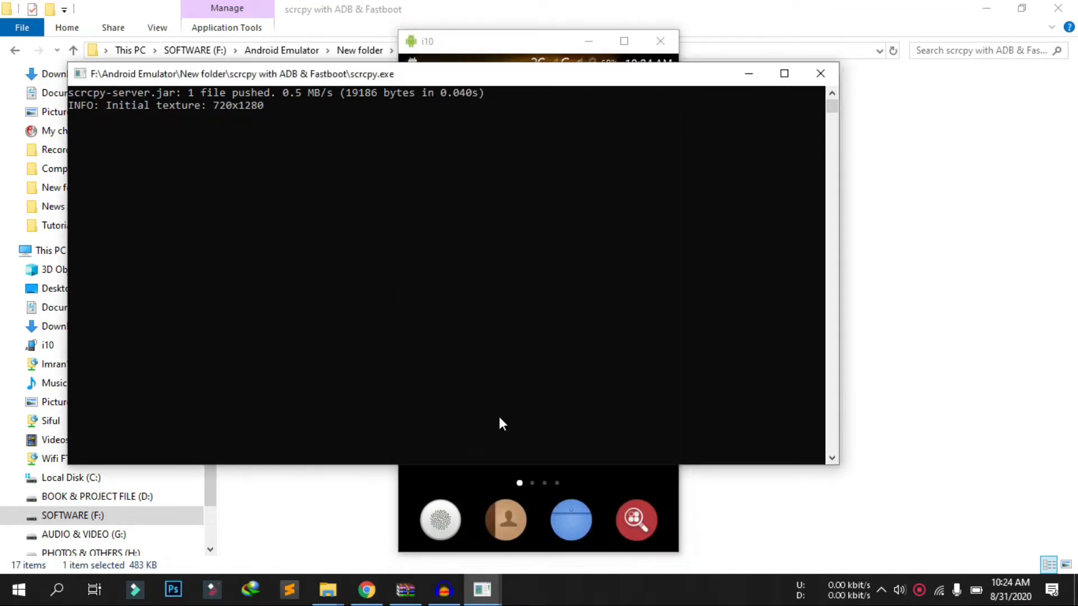
left_click(747, 75)
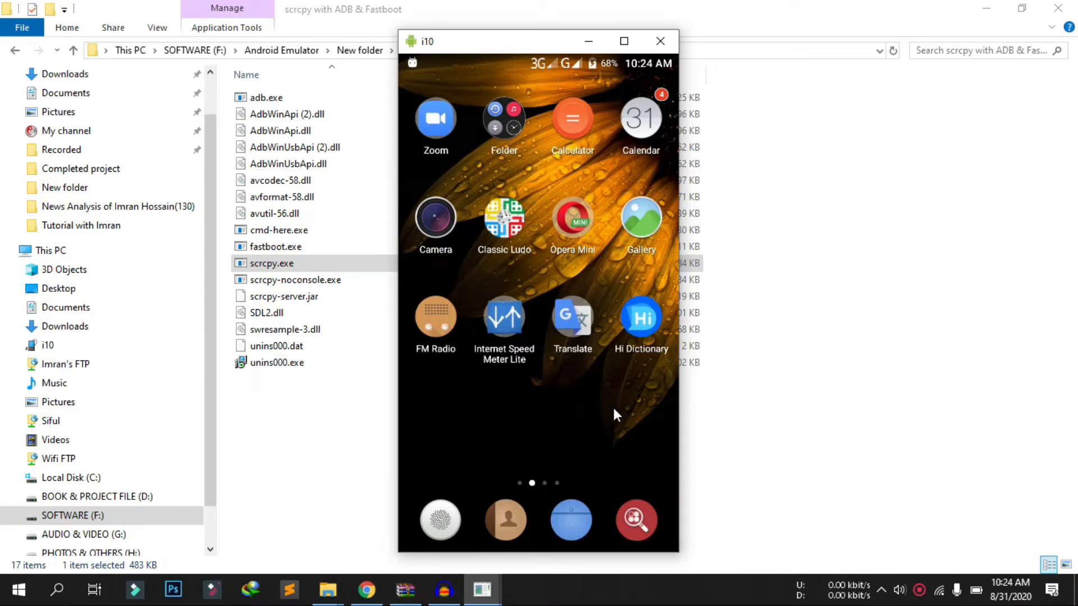
Browse through the mirrored phone's home screen pages and open the Settings app.
left_click_drag(613, 410, 450, 402)
left_click_drag(573, 390, 394, 364)
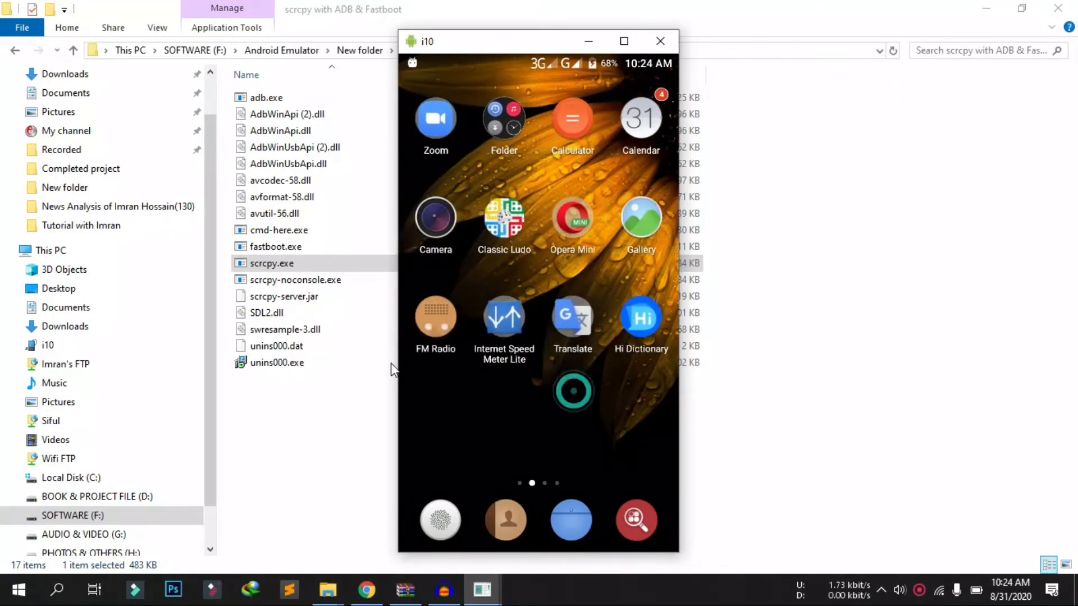
left_click_drag(668, 398, 450, 396)
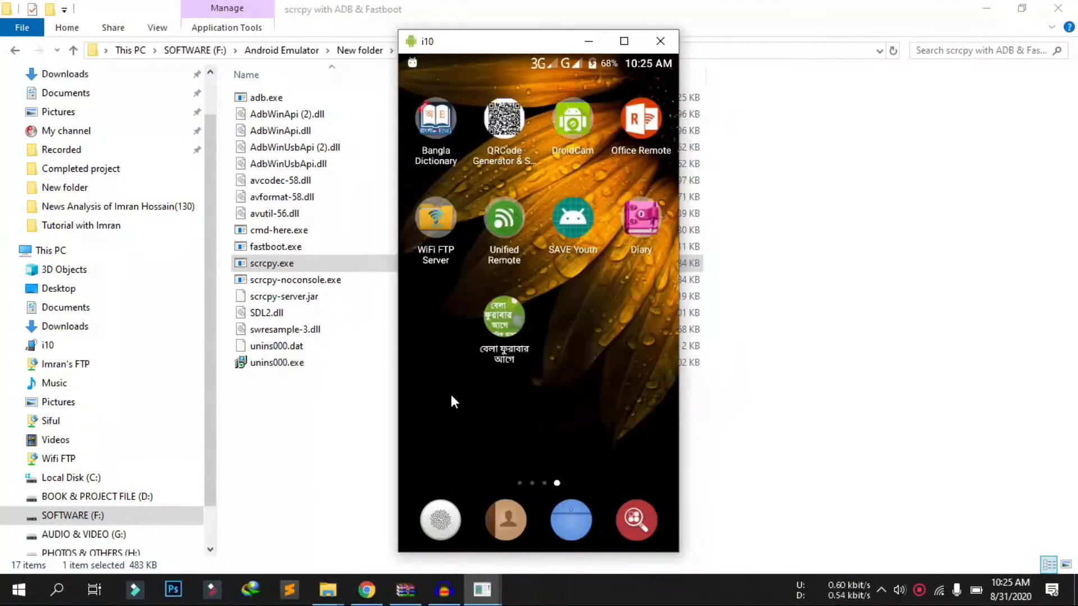
left_click_drag(524, 411, 774, 443)
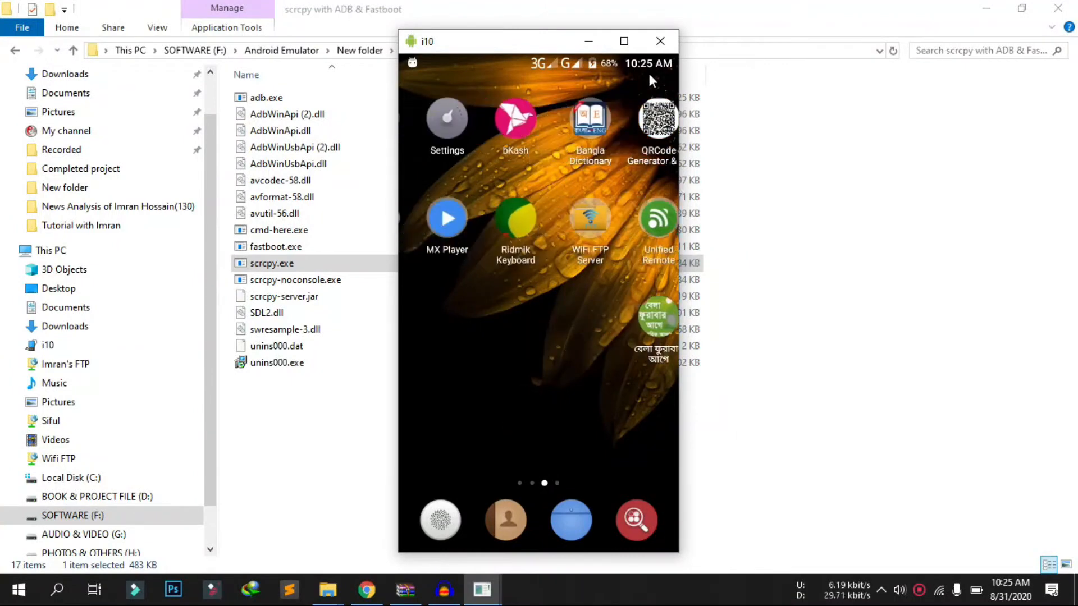
left_click(574, 132)
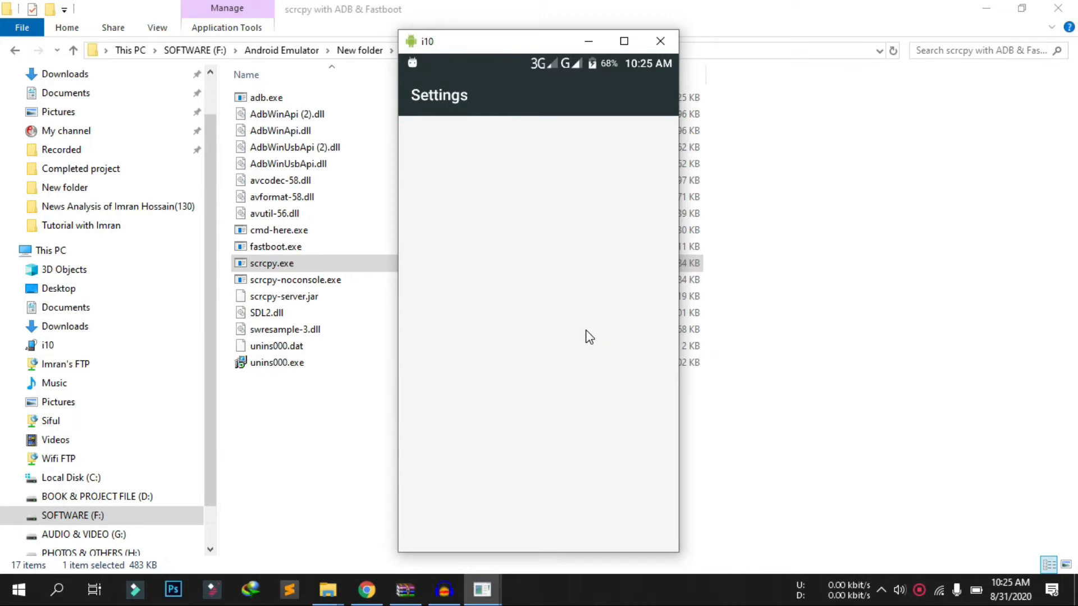
Open the About i10 page at the end of the phone's settings list.
left_click_drag(603, 414, 639, 29)
left_click_drag(580, 388, 618, 197)
left_click_drag(580, 477, 623, 226)
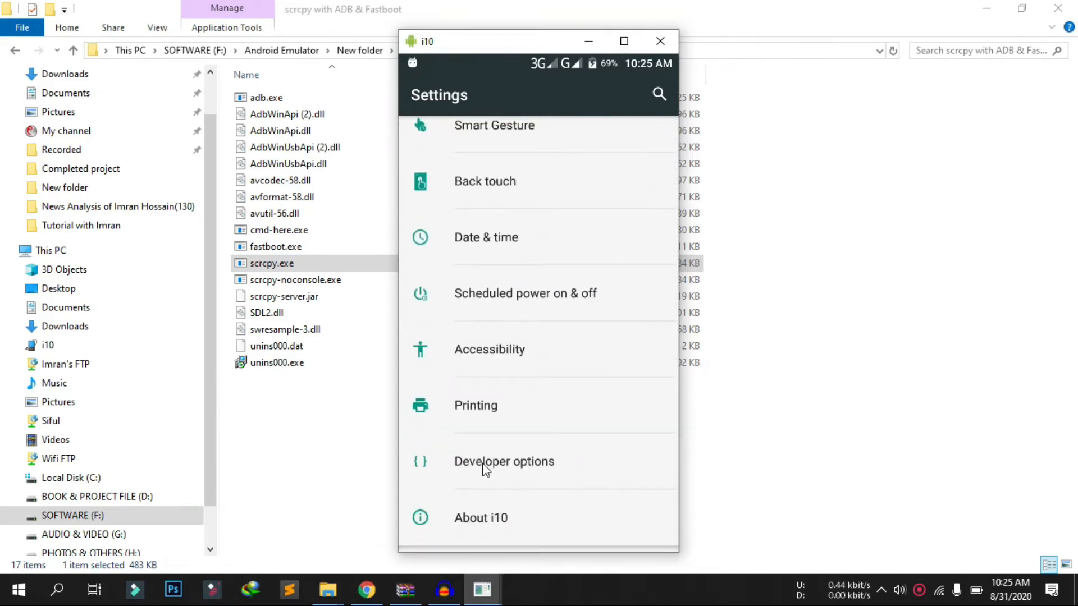
left_click(486, 507)
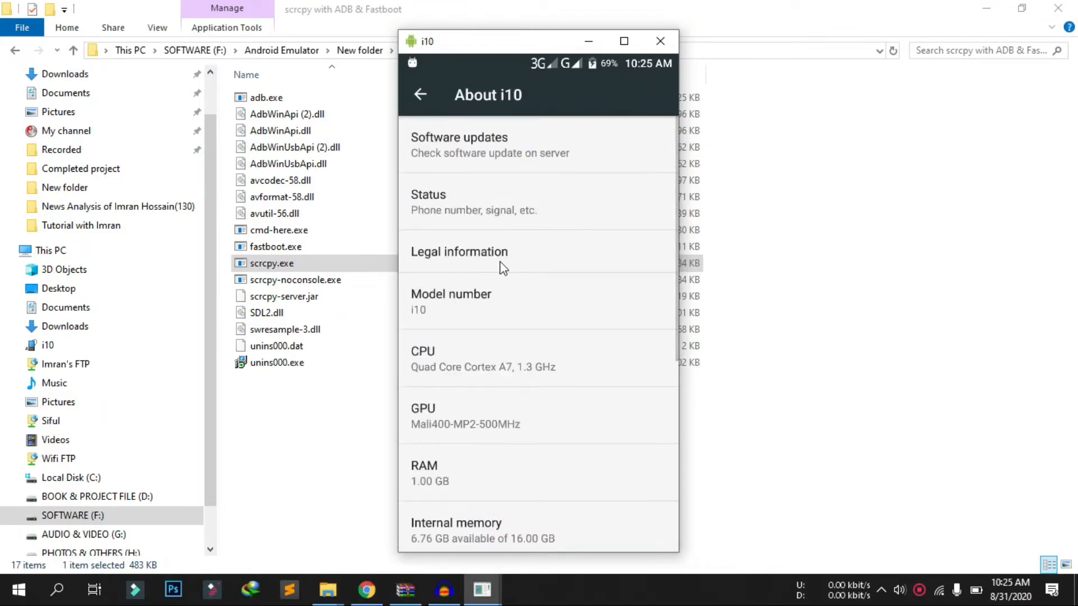
Tap the phone's build number repeatedly to enable developer mode.
scroll(648, 233, "down", 5)
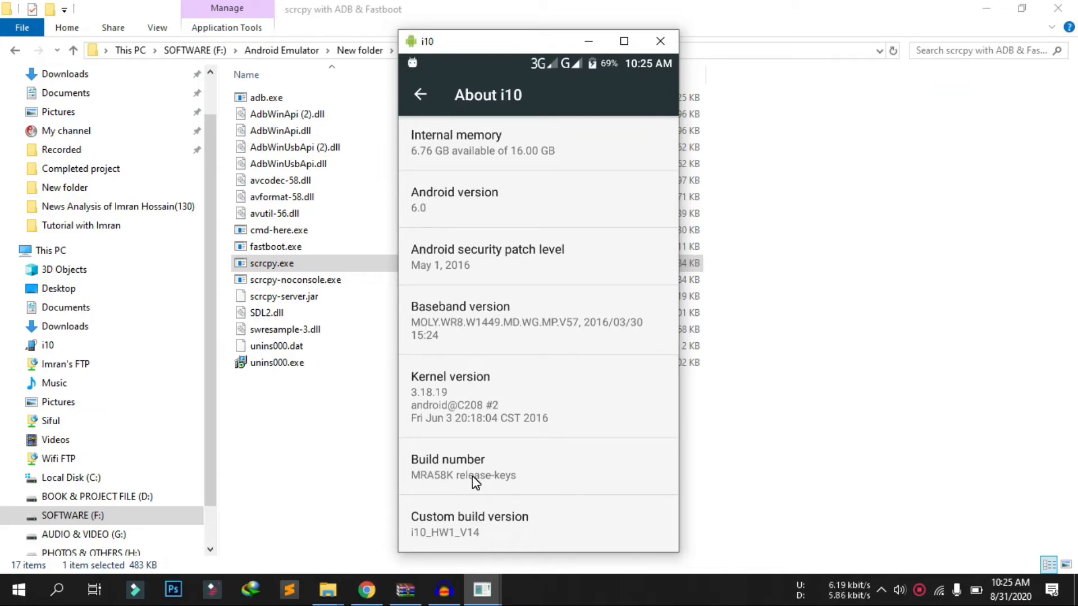
left_click(472, 476)
left_click(472, 476)
left_click(472, 476)
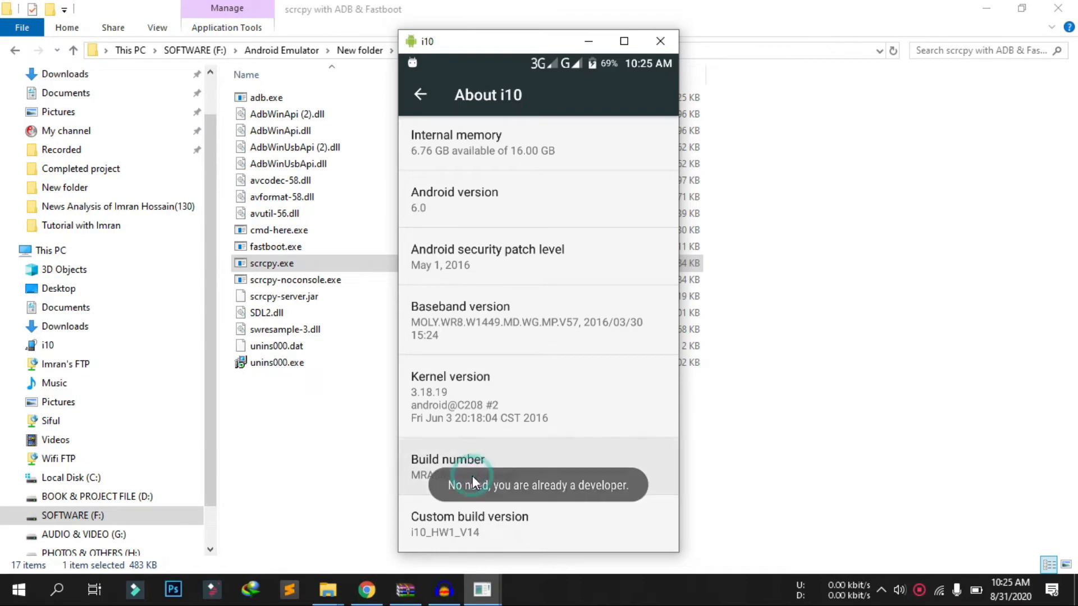
left_click(473, 476)
left_click(473, 477)
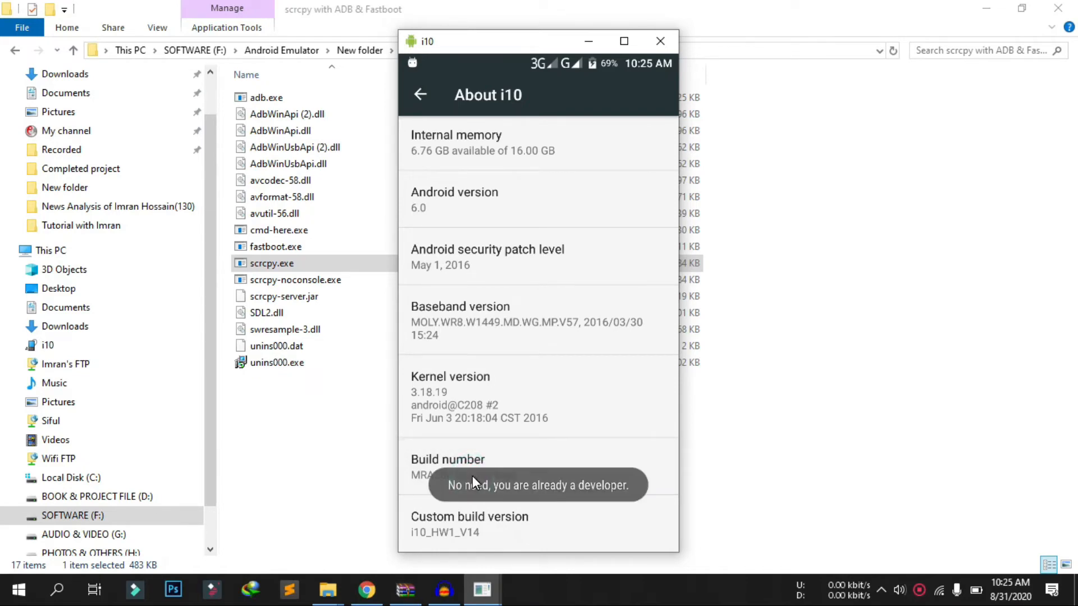
left_click(484, 475)
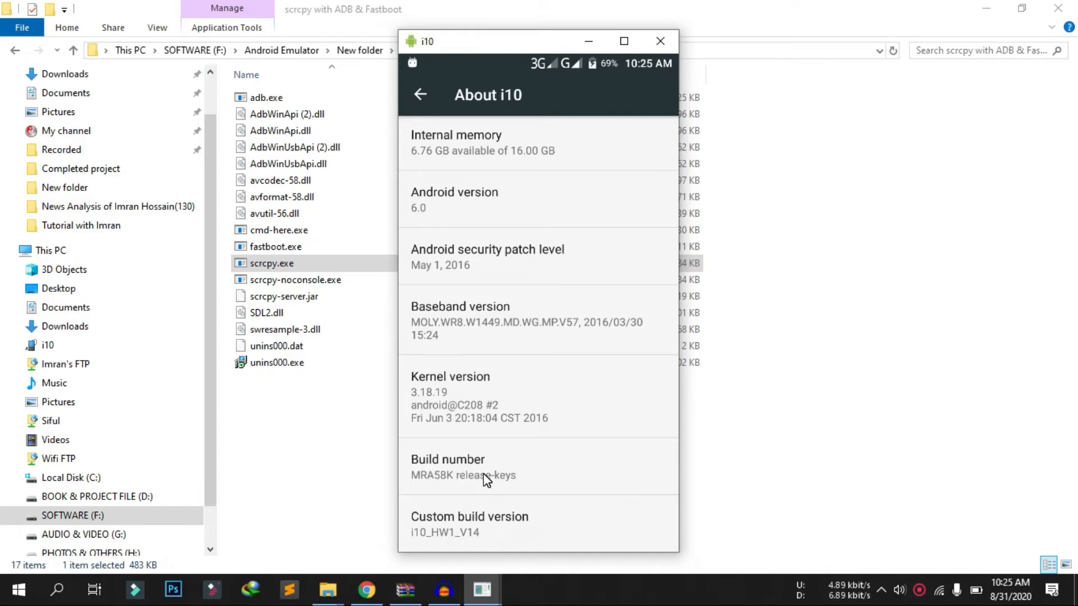
left_click(484, 473)
left_click(484, 473)
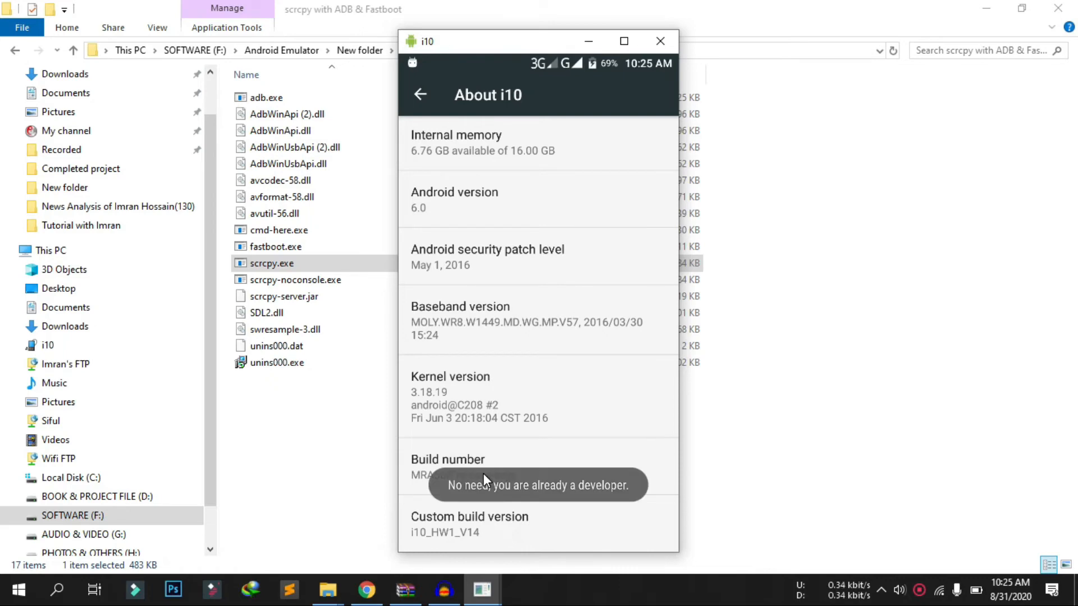
Go back to the main settings, open Developer options, and check the USB debugging setting.
left_click(419, 95)
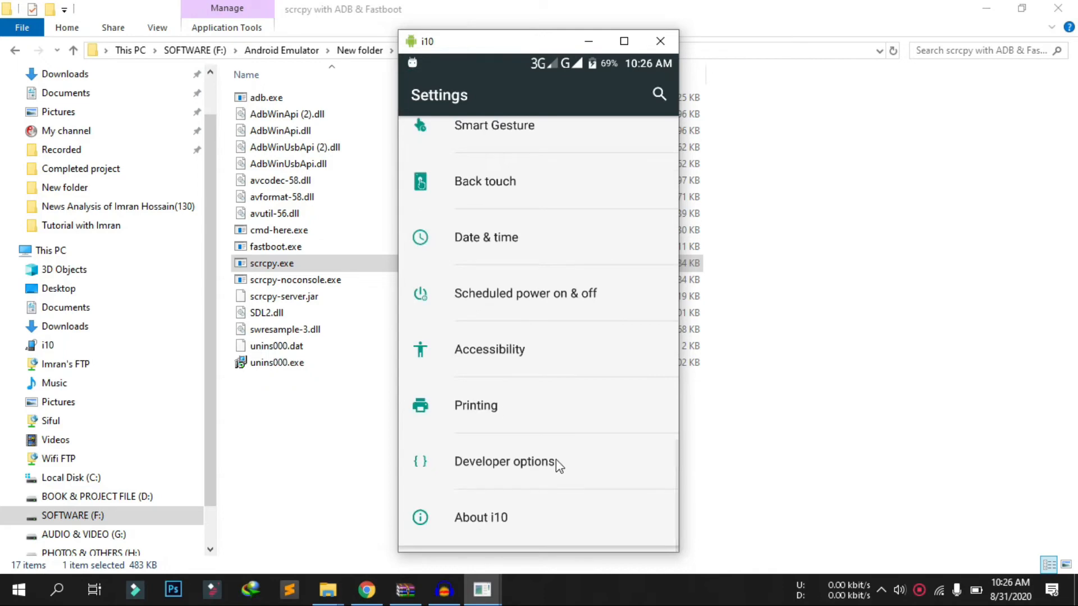
left_click(494, 468)
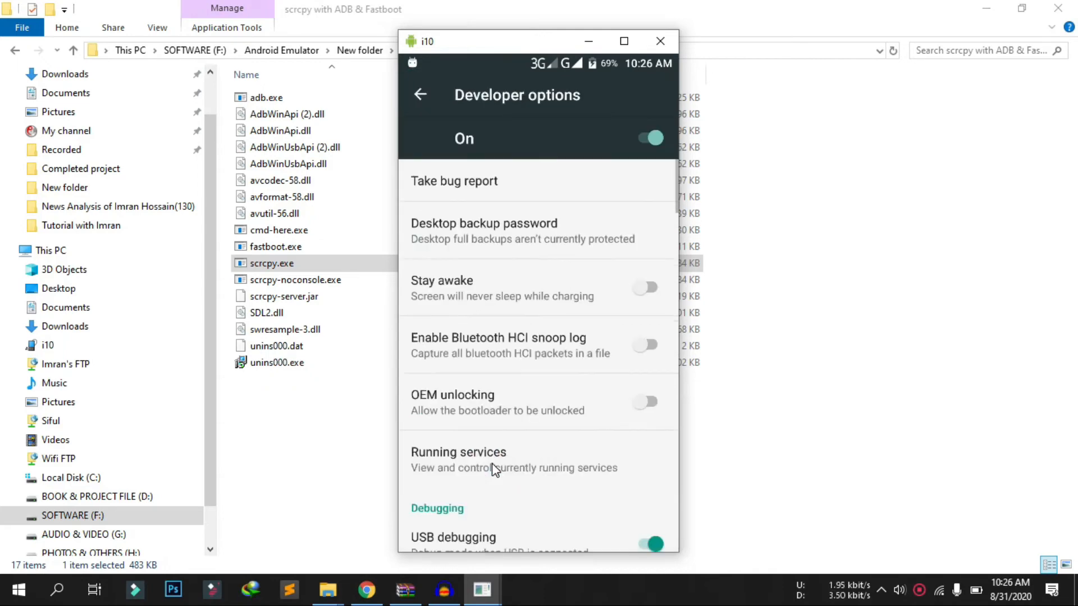
left_click_drag(674, 187, 676, 196)
scroll(539, 515, "down", 5)
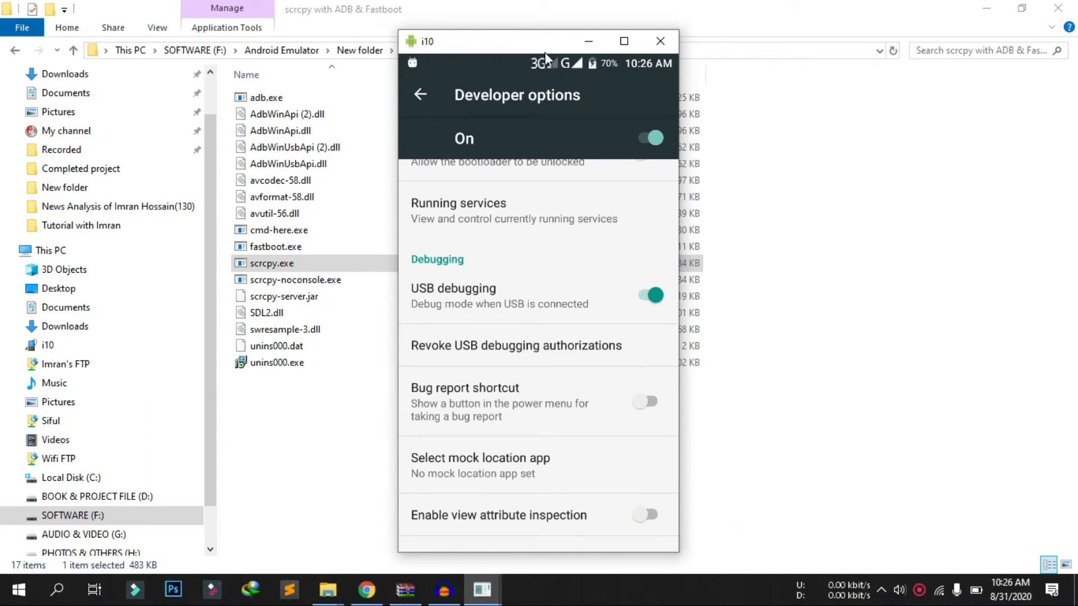
Leave the phone's settings for its home screen and select scrcpy.exe in the File Explorer folder.
left_click(411, 103)
left_click_drag(501, 259, 555, 513)
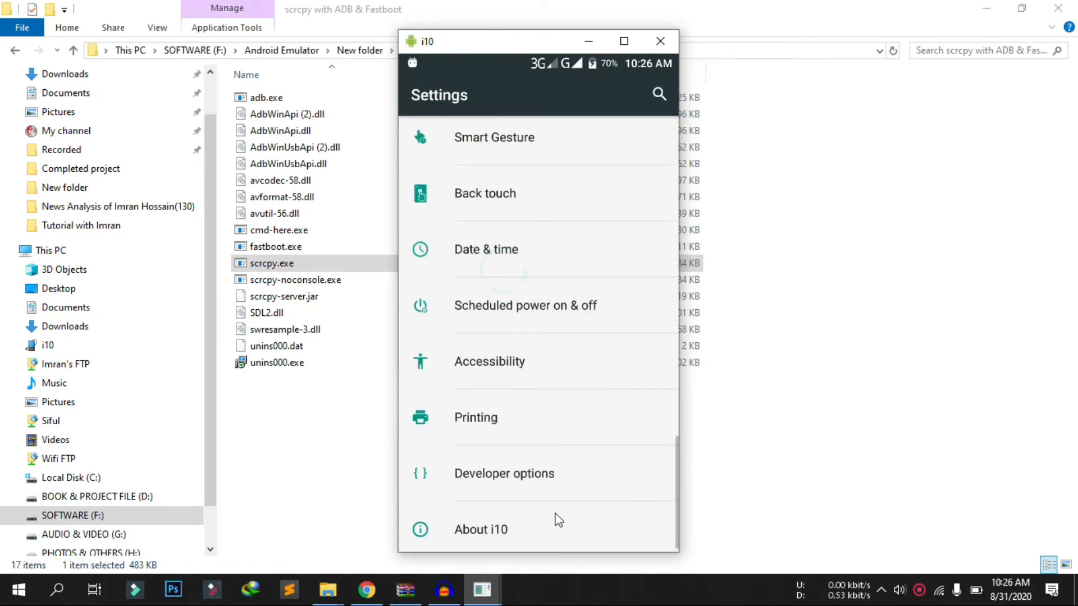
left_click_drag(486, 284, 513, 143)
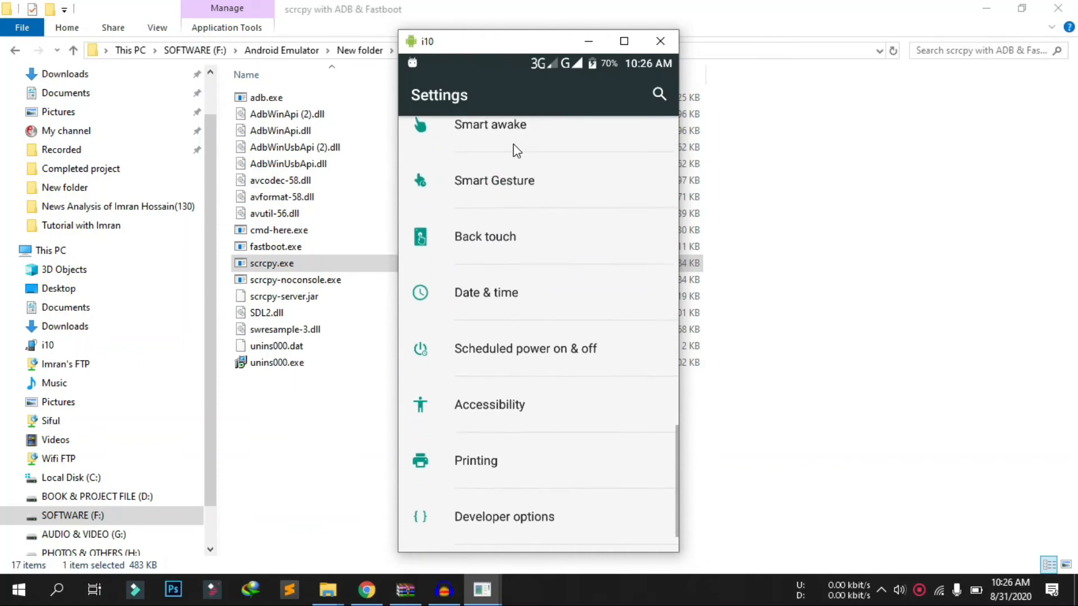
right_click(513, 143)
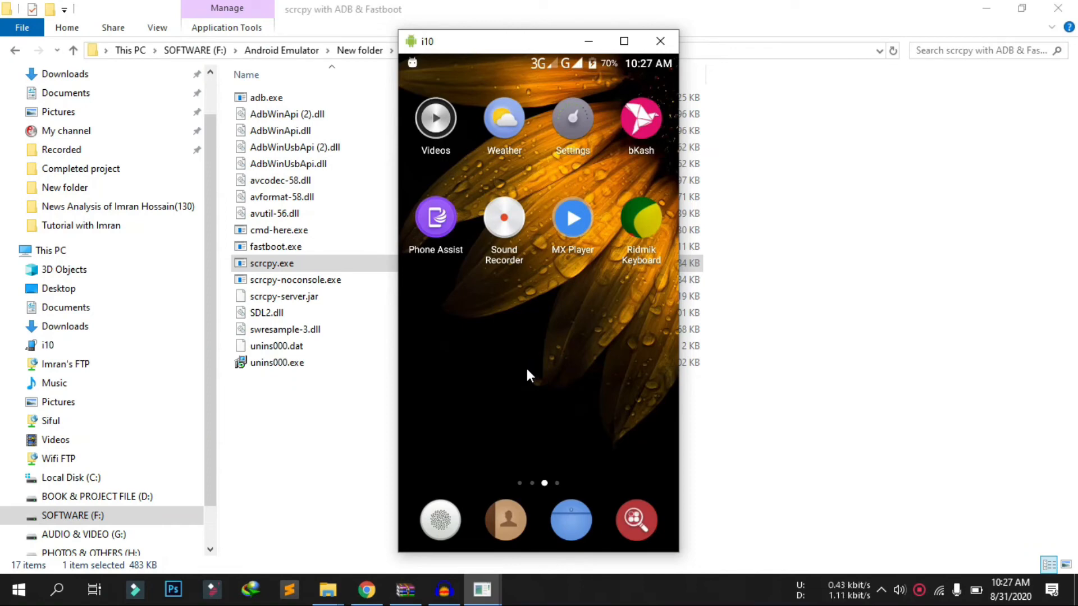
left_click(264, 265)
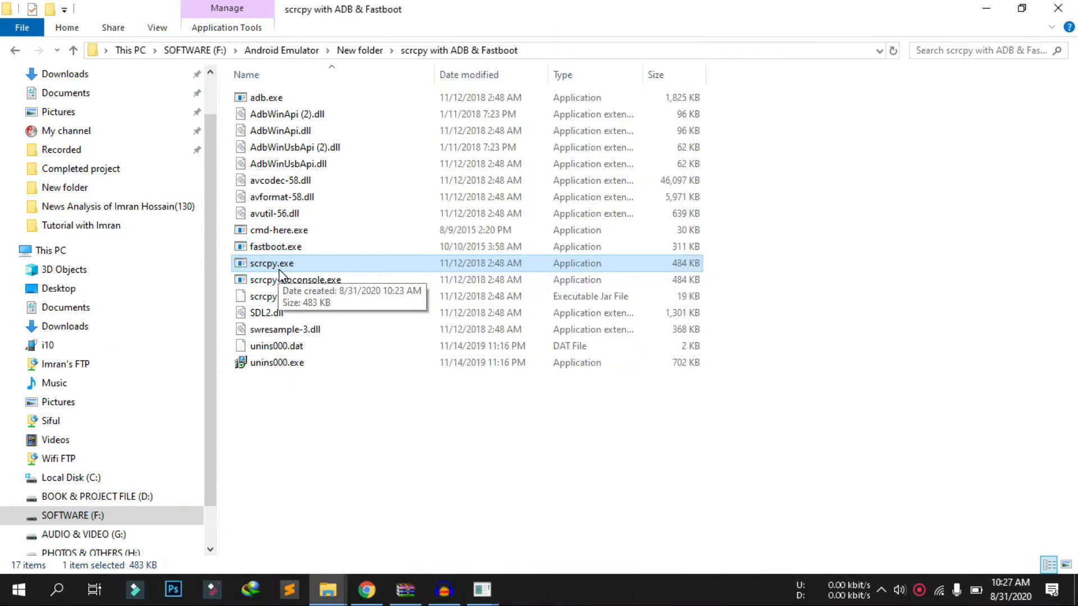